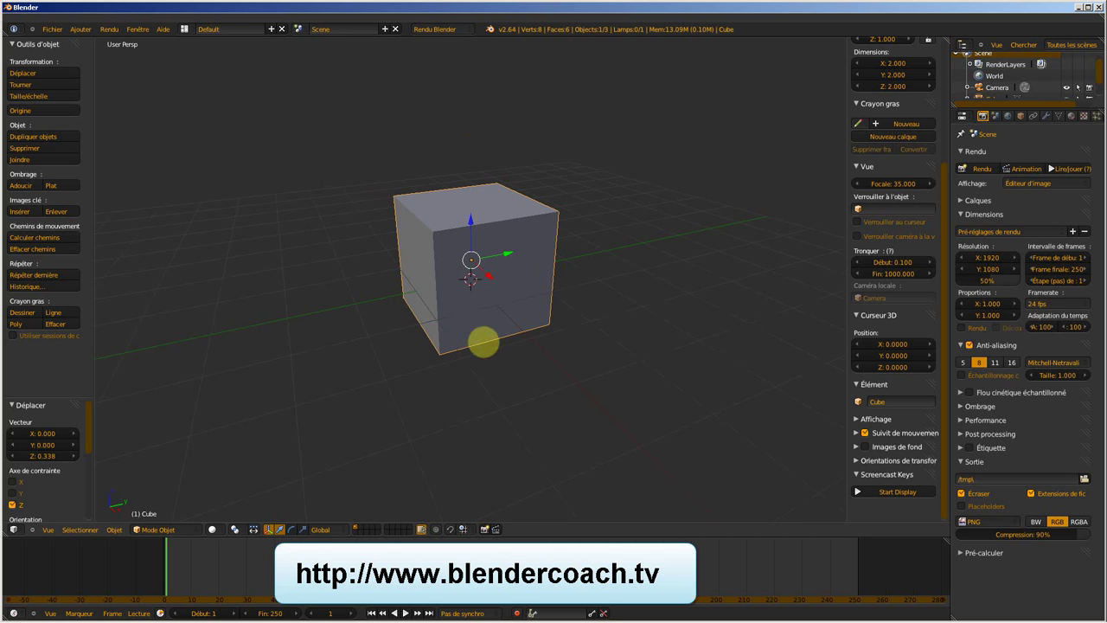
# Nudge the cube freely by X 0.03198, Y -0.004402, Z -0.06231
pyautogui.press('g')
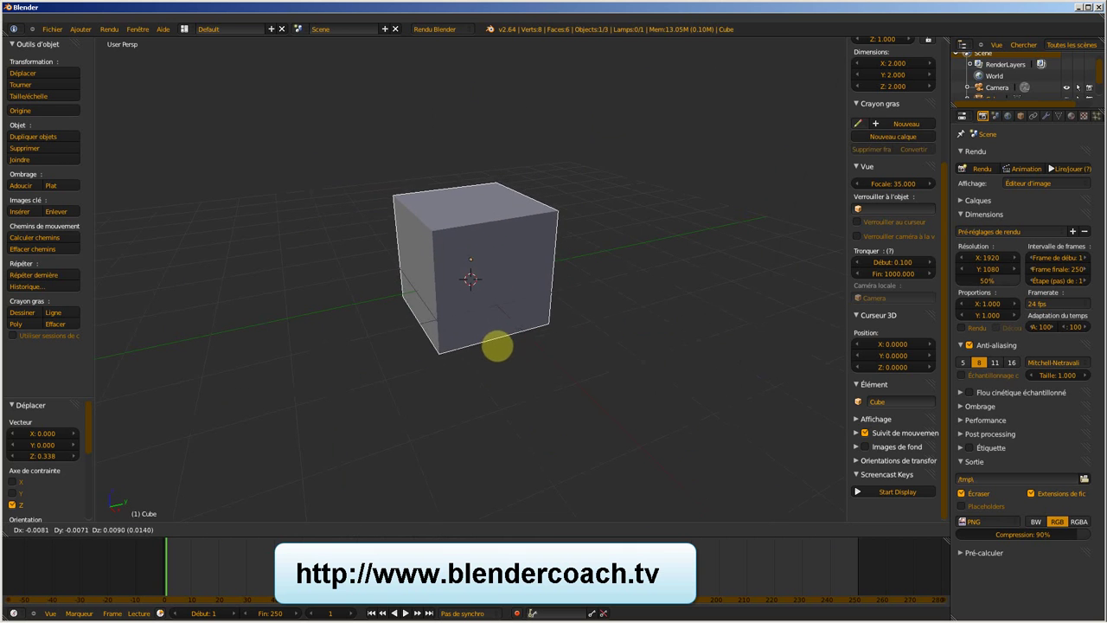
pyautogui.click(497, 341)
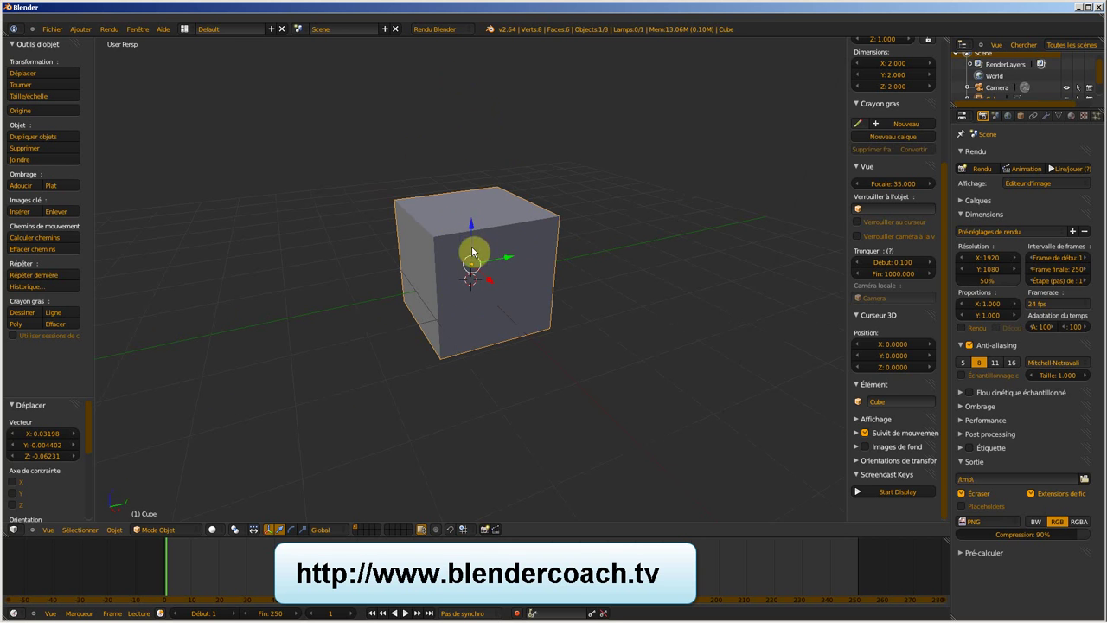
# Shift the cube along X and Y using an X-locked grab and the manipulator arrows
pyautogui.moveTo(427, 273)
pyautogui.mouseDown(button='middle')
pyautogui.moveTo(586, 260)
pyautogui.moveTo(508, 279)
pyautogui.moveTo(372, 274)
pyautogui.moveTo(487, 280)
pyautogui.mouseUp(button='middle')
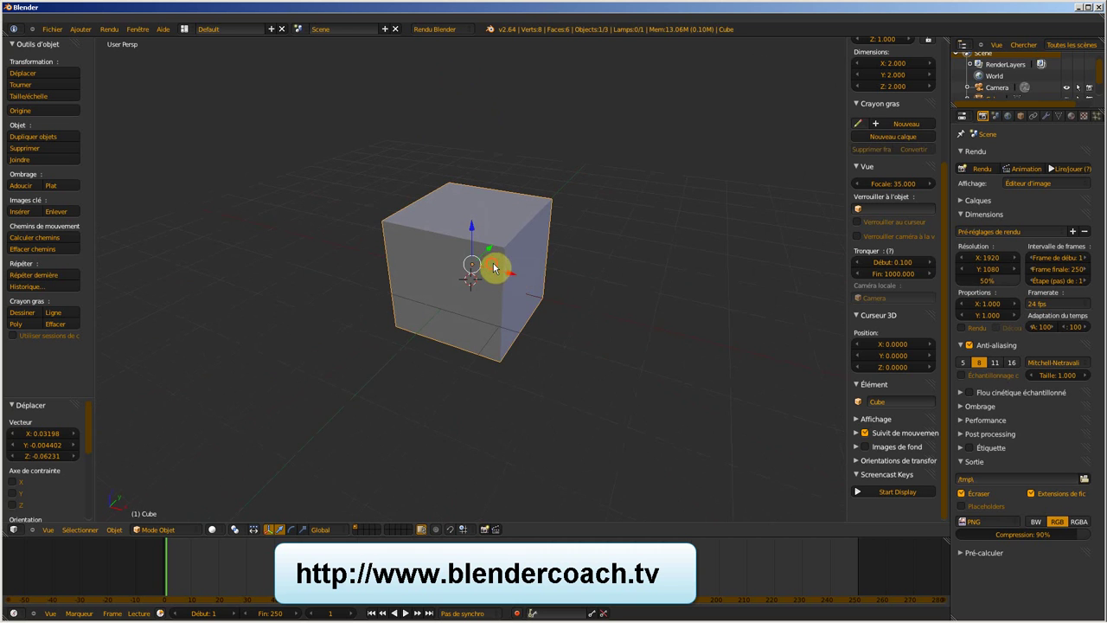
pyautogui.press('g')
pyautogui.press('x')
pyautogui.click(491, 268)
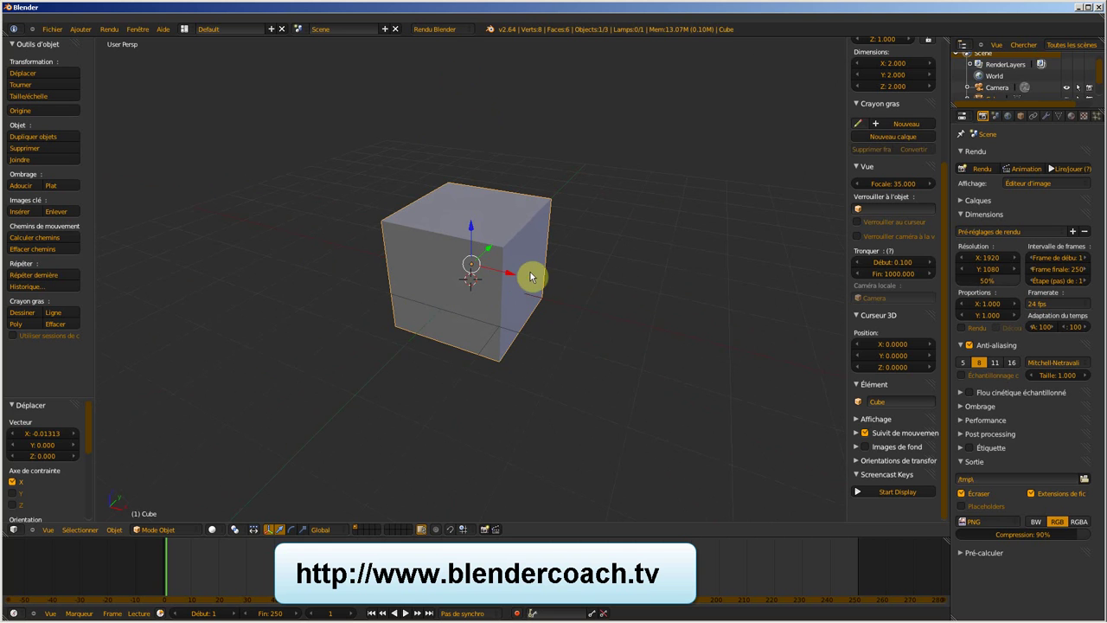
pyautogui.moveTo(501, 275)
pyautogui.mouseDown()
pyautogui.moveTo(422, 290)
pyautogui.moveTo(487, 285)
pyautogui.mouseUp()
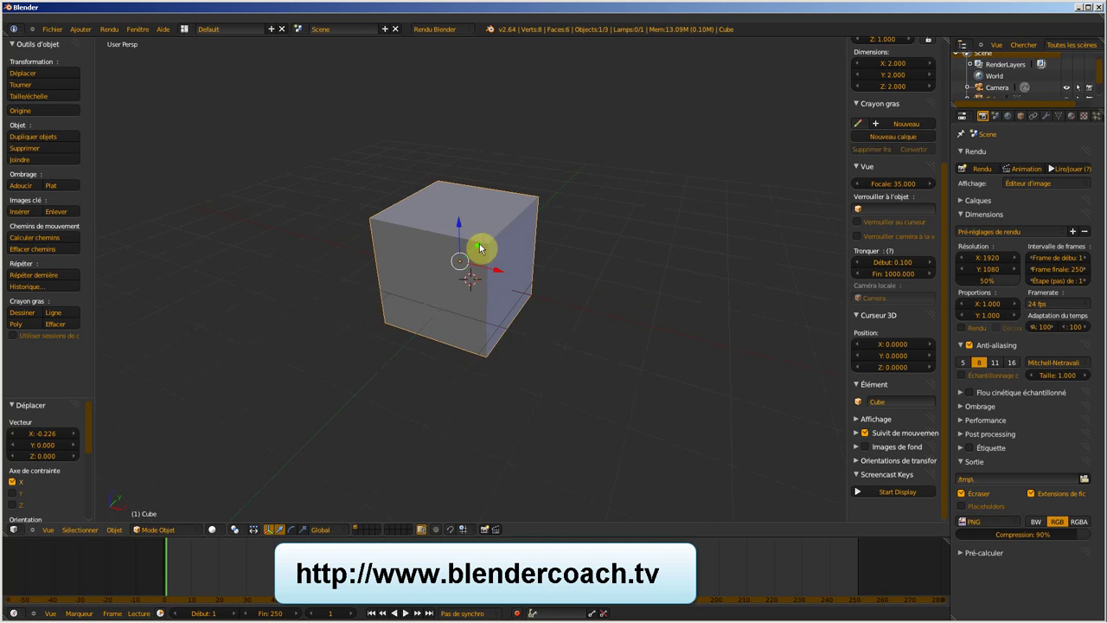
pyautogui.moveTo(482, 254); pyautogui.dragTo(603, 143, button='middle')
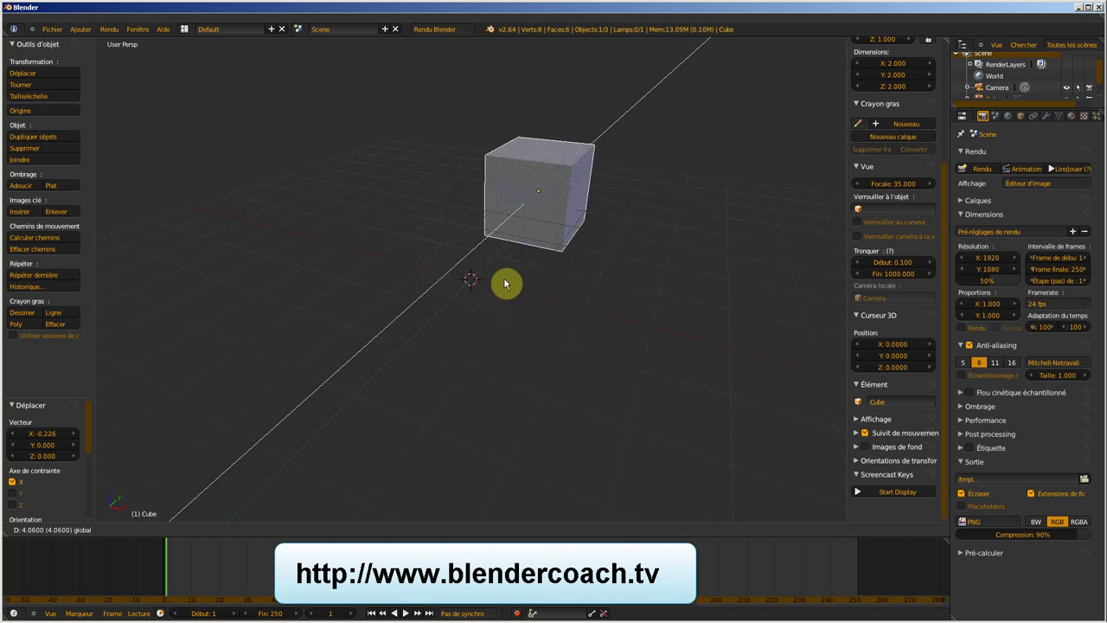
pyautogui.moveTo(603, 143); pyautogui.dragTo(506, 251)
# Lower the cube along Z, then move it along the global X axis
pyautogui.press('g')
pyautogui.press('z')
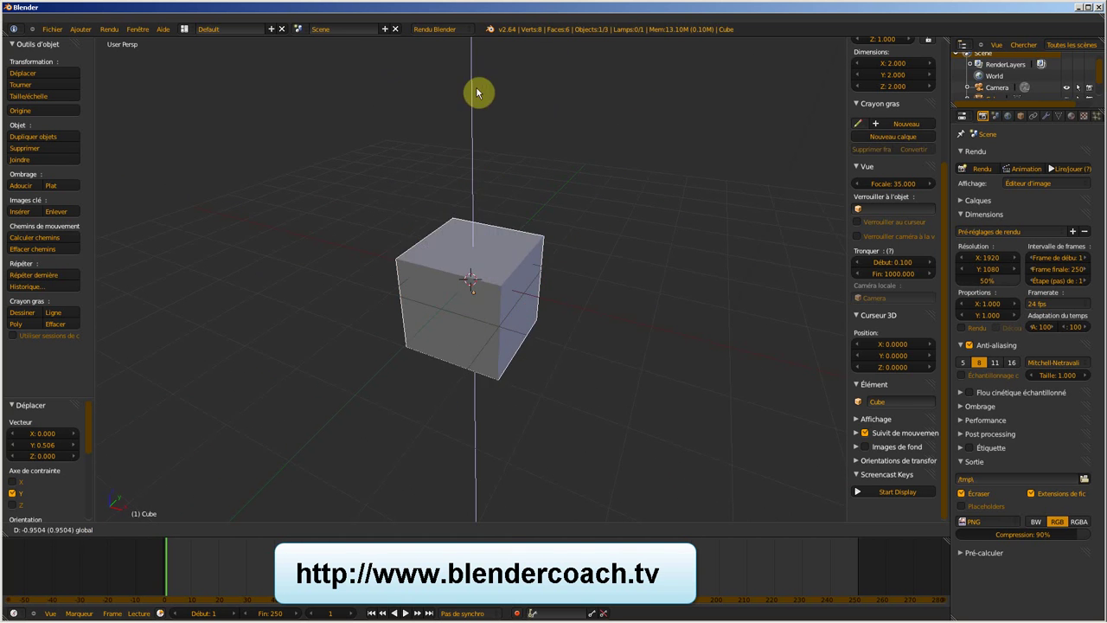
pyautogui.click(467, 212)
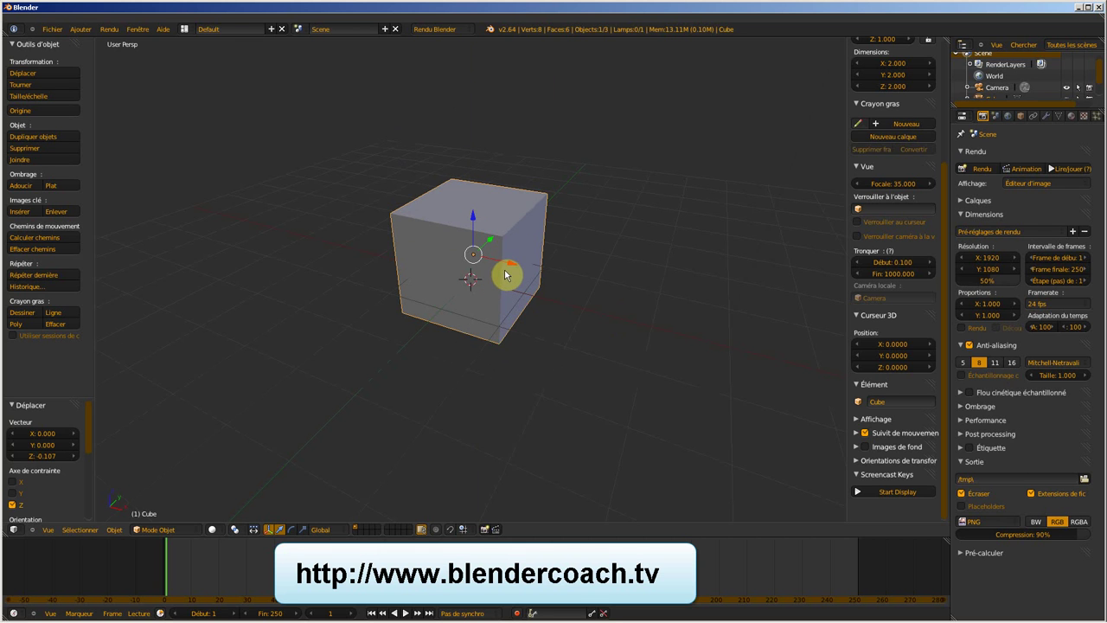
pyautogui.press('g')
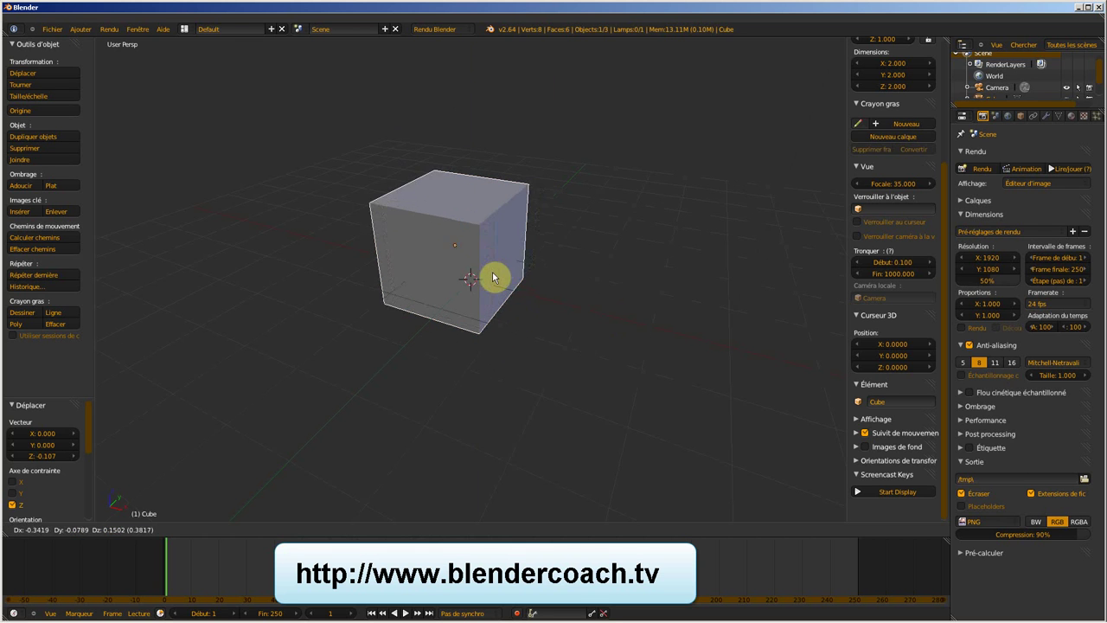
pyautogui.press('x')
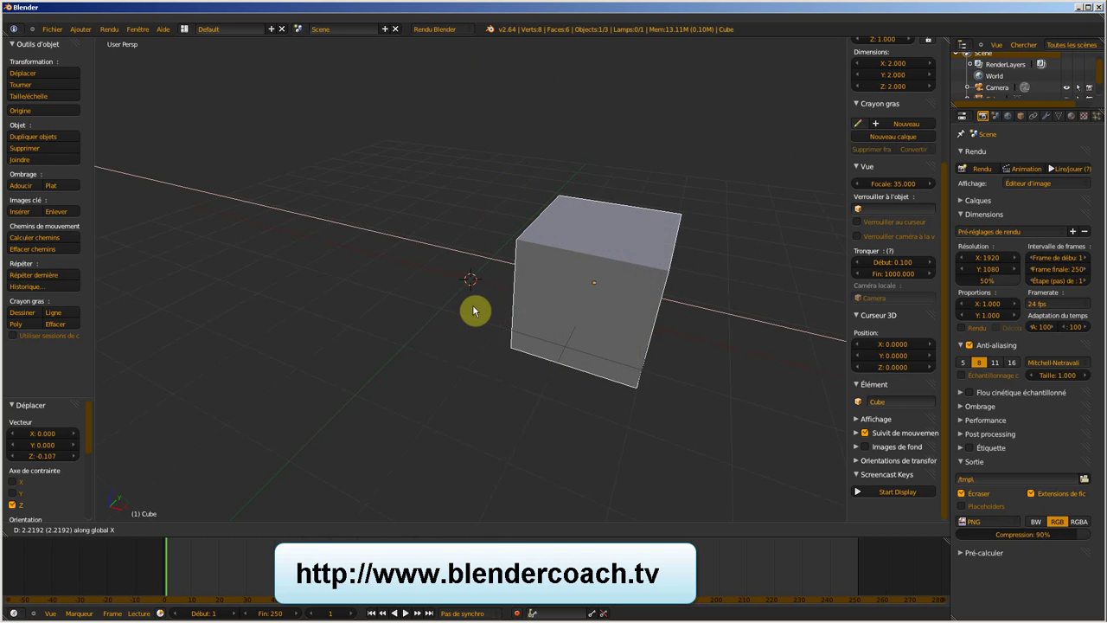
pyautogui.click(506, 327)
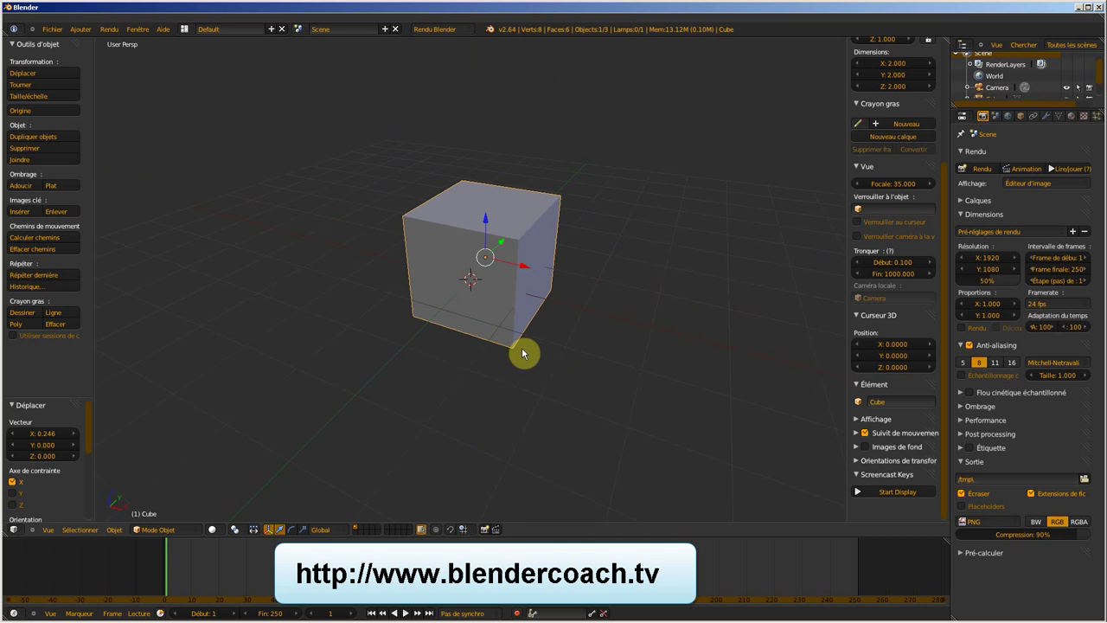
# Move the cube along global Y, then raise it along Z only by 0.232
pyautogui.press('g')
pyautogui.press('y')
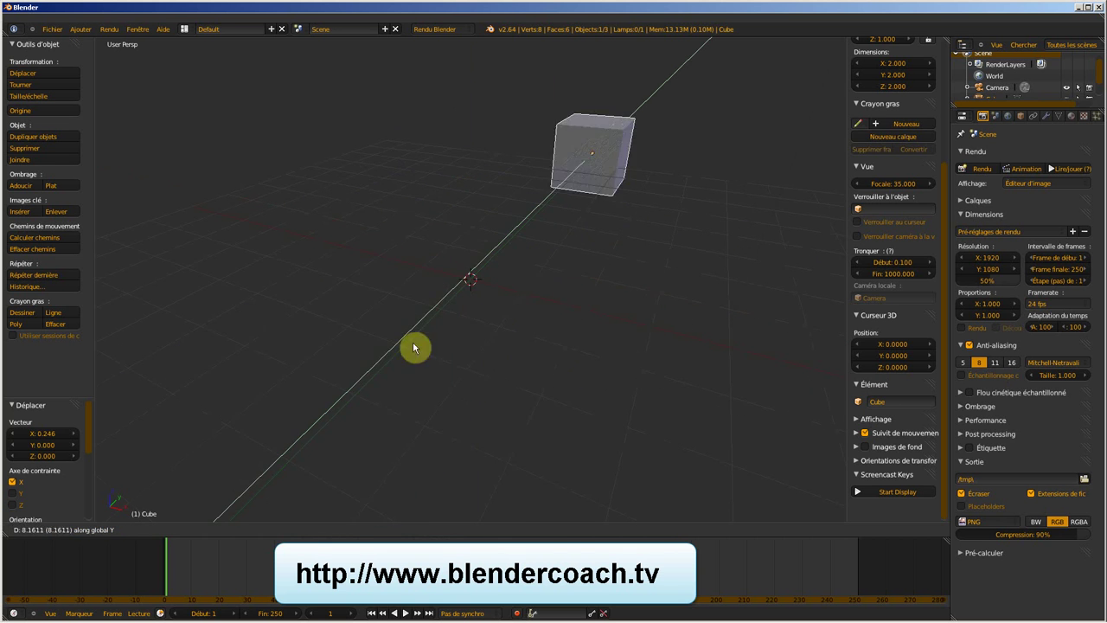
pyautogui.click(476, 320)
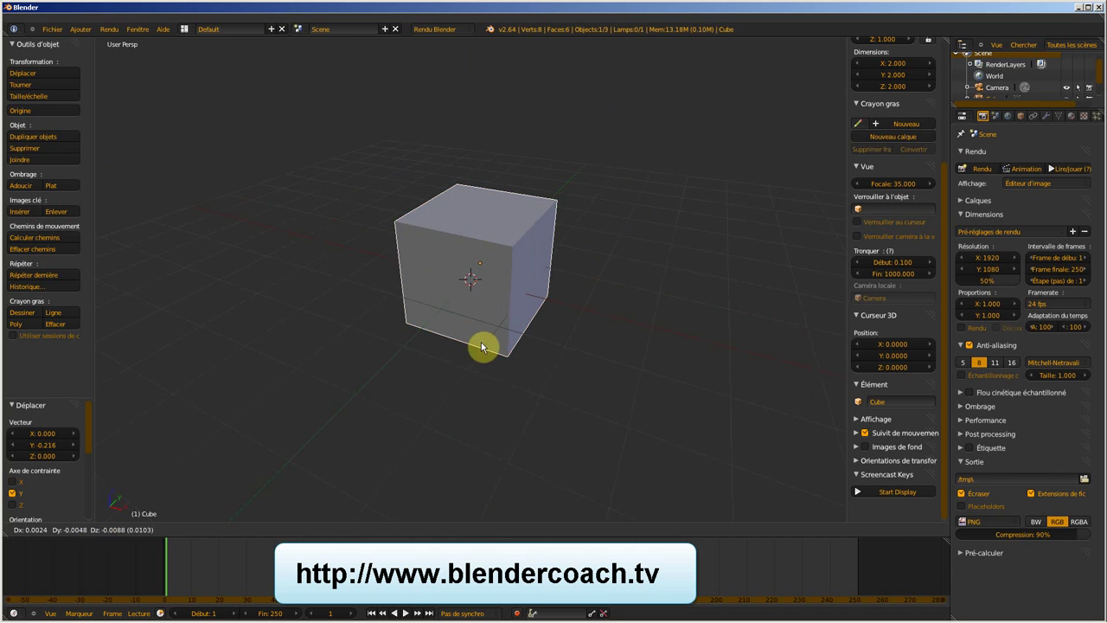
pyautogui.press('g')
pyautogui.press('z')
pyautogui.click(474, 341)
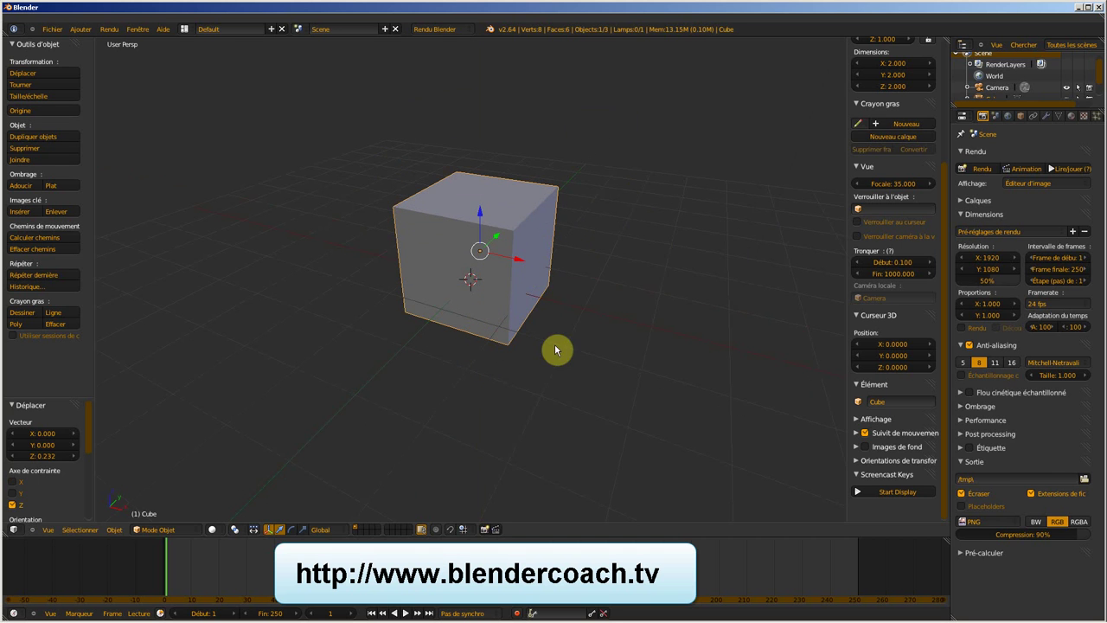
# Move the cube along the X axis, then along the Y axis
pyautogui.moveTo(640, 316); pyautogui.dragTo(589, 309, button='middle')
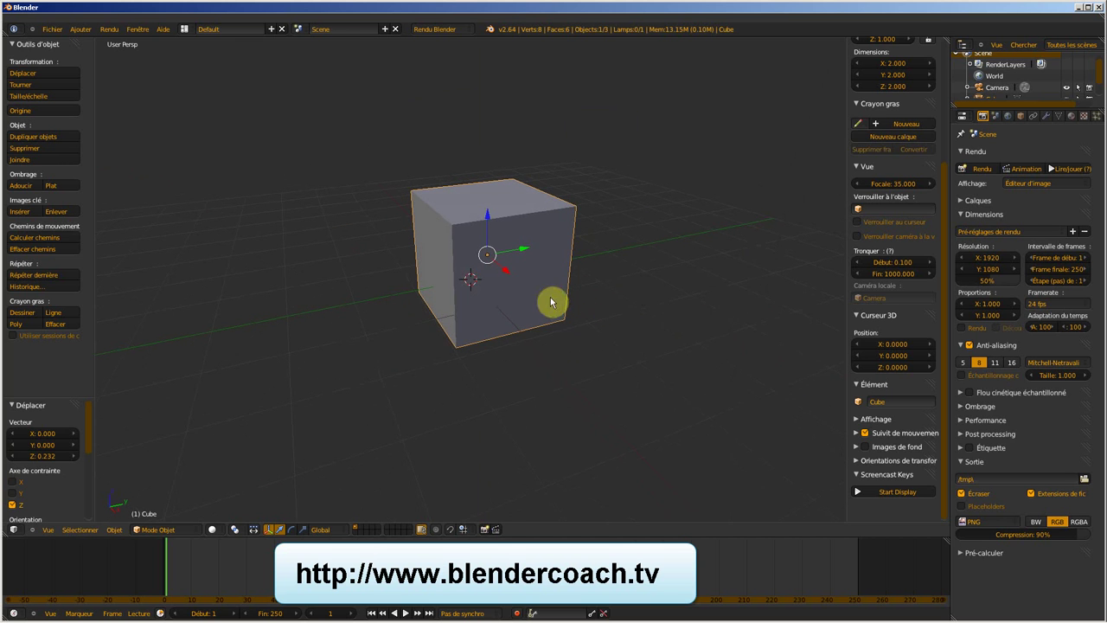
pyautogui.press('g')
pyautogui.press('x')
pyautogui.click(503, 275)
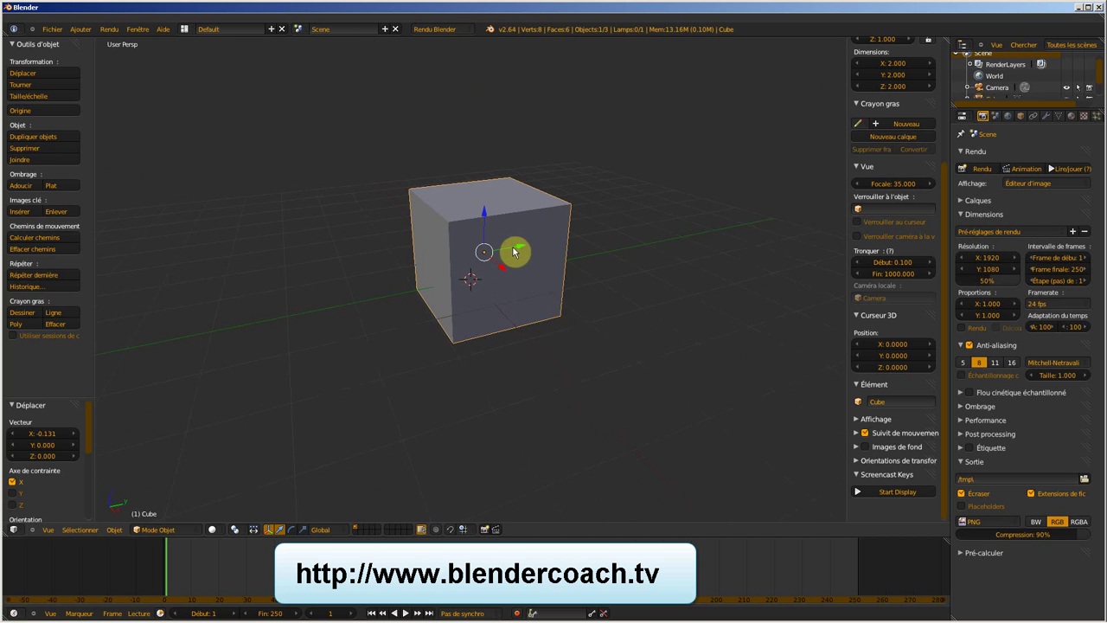
pyautogui.press('g')
pyautogui.press('y')
pyautogui.click(492, 258)
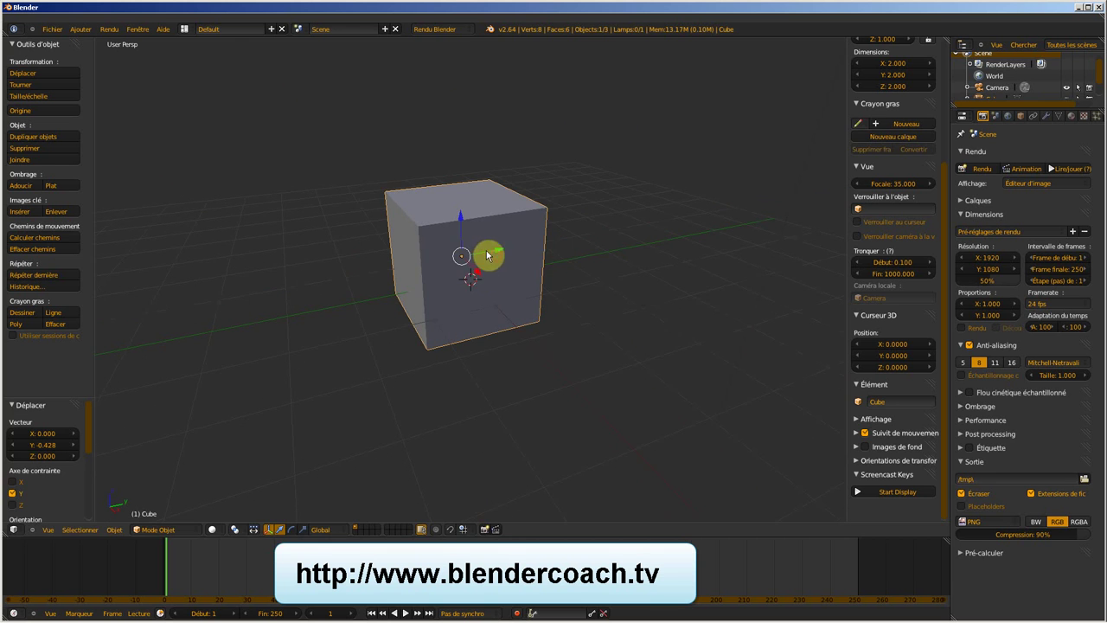
# Adjust the cube along Y to a final 0.140 offset and hide the transform manipulator
pyautogui.press('g')
pyautogui.press('y')
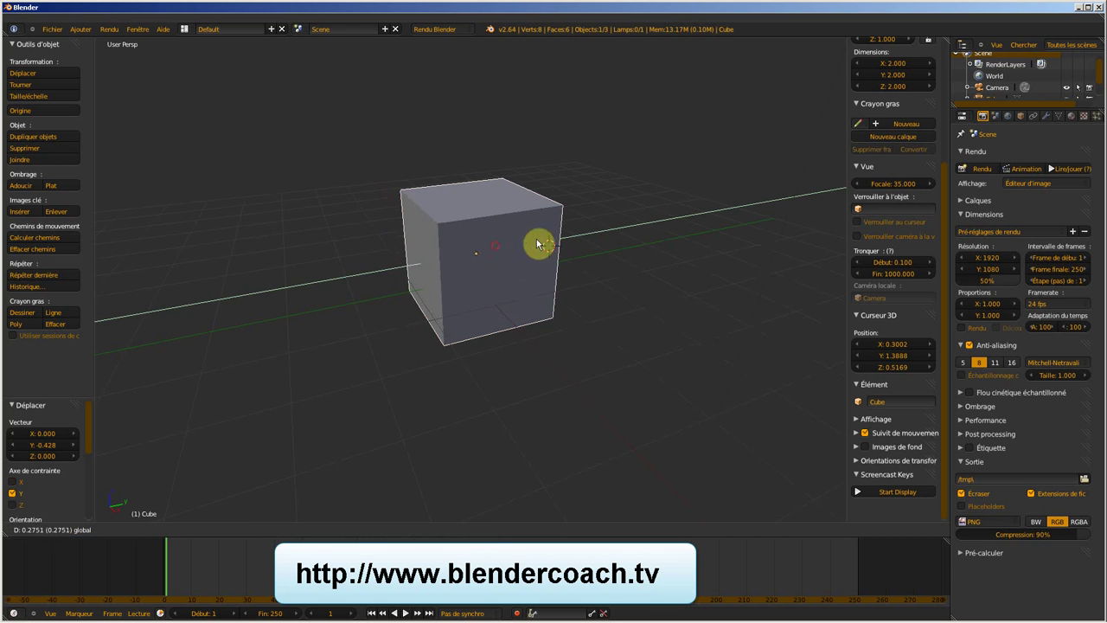
pyautogui.click(510, 256)
pyautogui.press('g')
pyautogui.press('y')
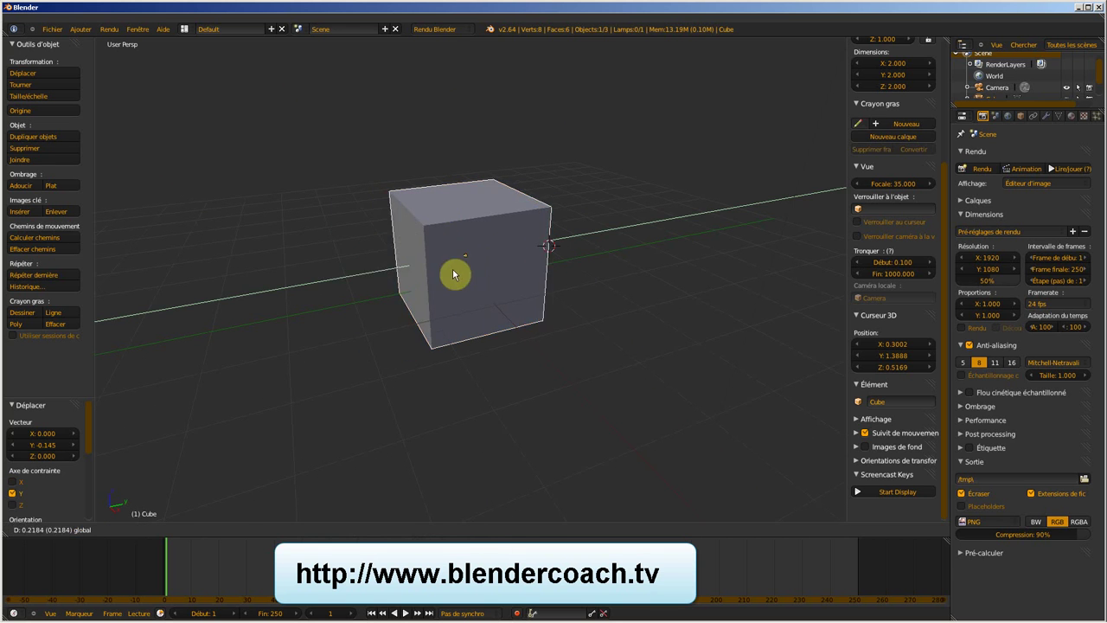
pyautogui.click(463, 228)
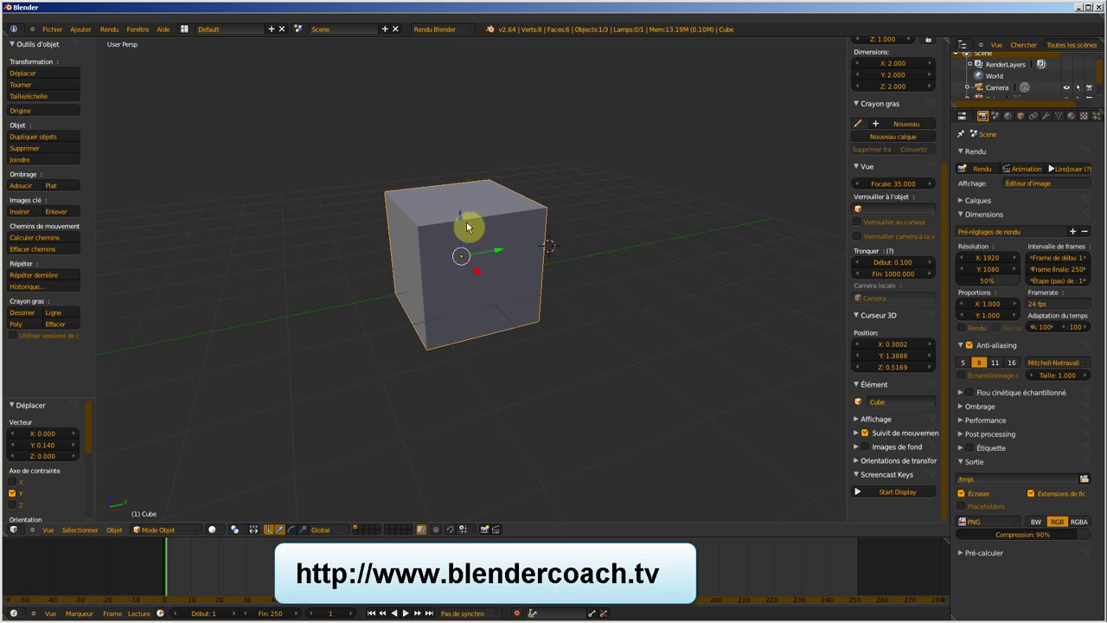
pyautogui.click(269, 529)
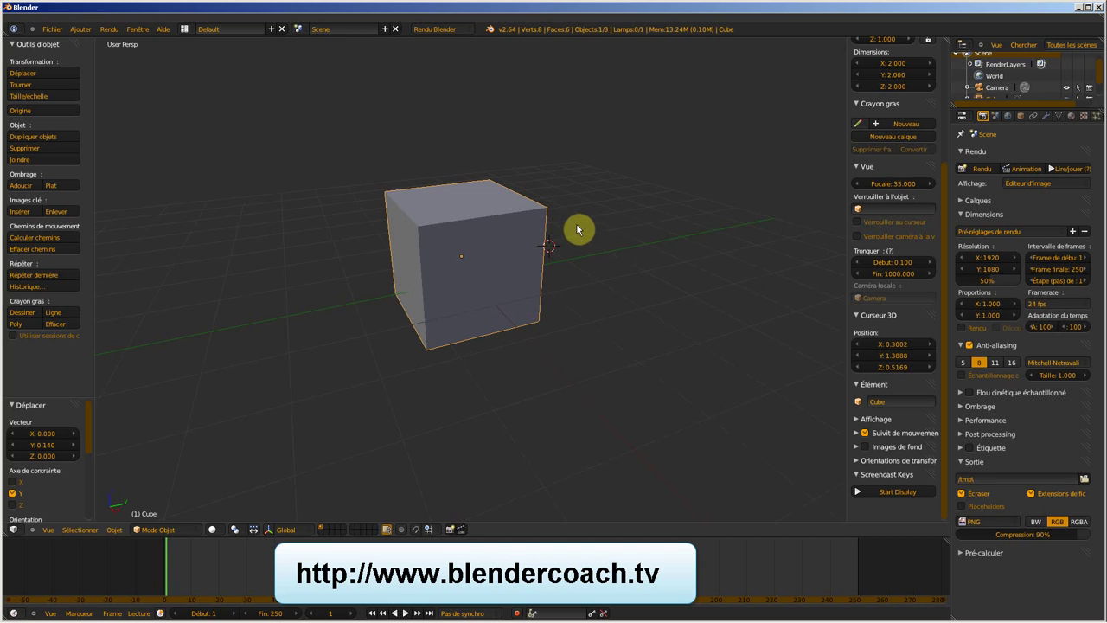
# Move the cube freely to X 0.05444, Y 0.117, Z -0.01058, then reselect and grab it again
pyautogui.press('g')
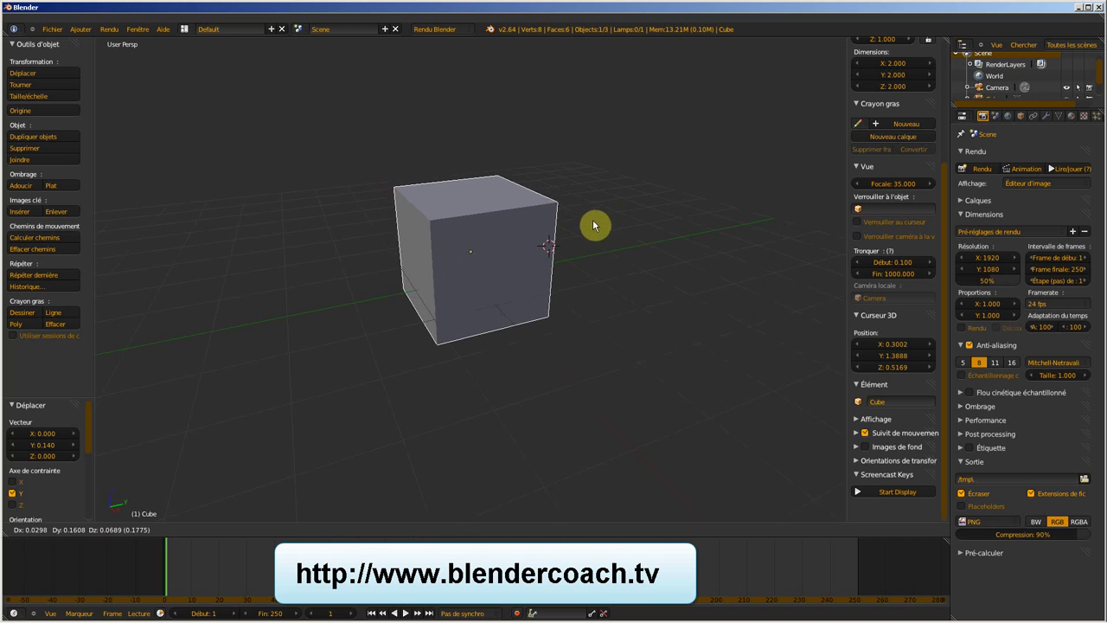
pyautogui.click(594, 226)
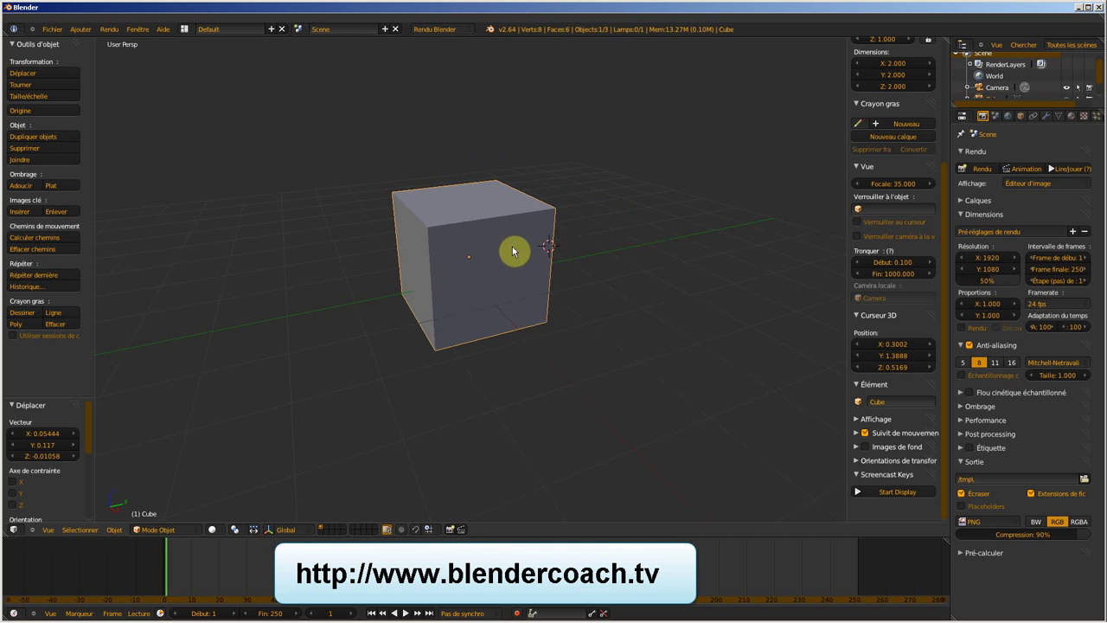
pyautogui.press('a')
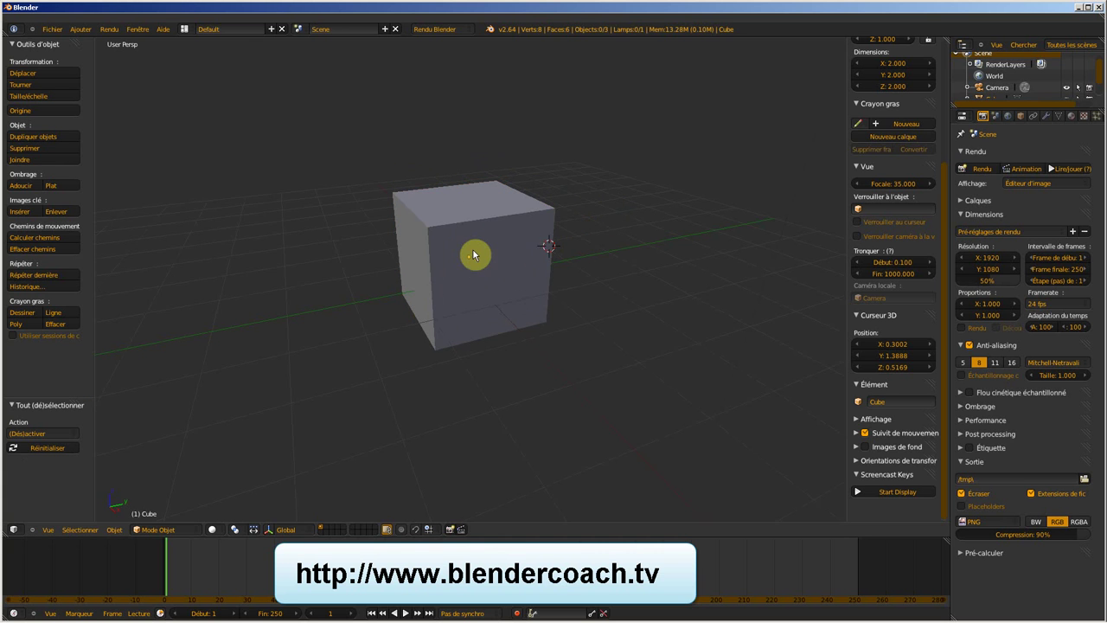
pyautogui.rightClick(474, 254)
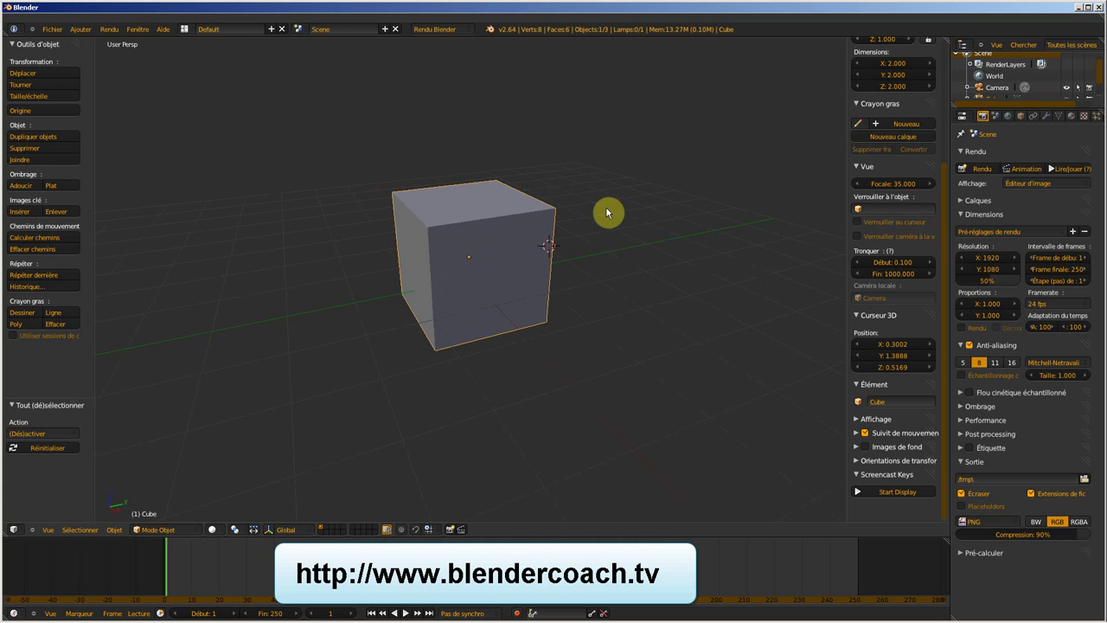
pyautogui.press('g')
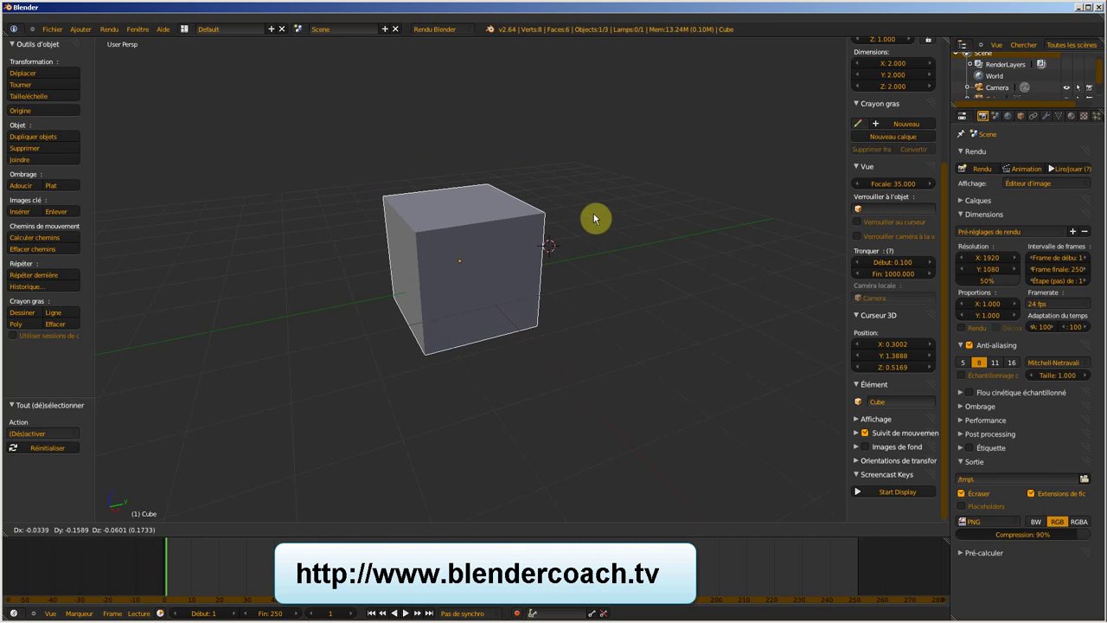
# Cycle the grab's axis constraint repeatedly between X, Y and Z
pyautogui.press('y')
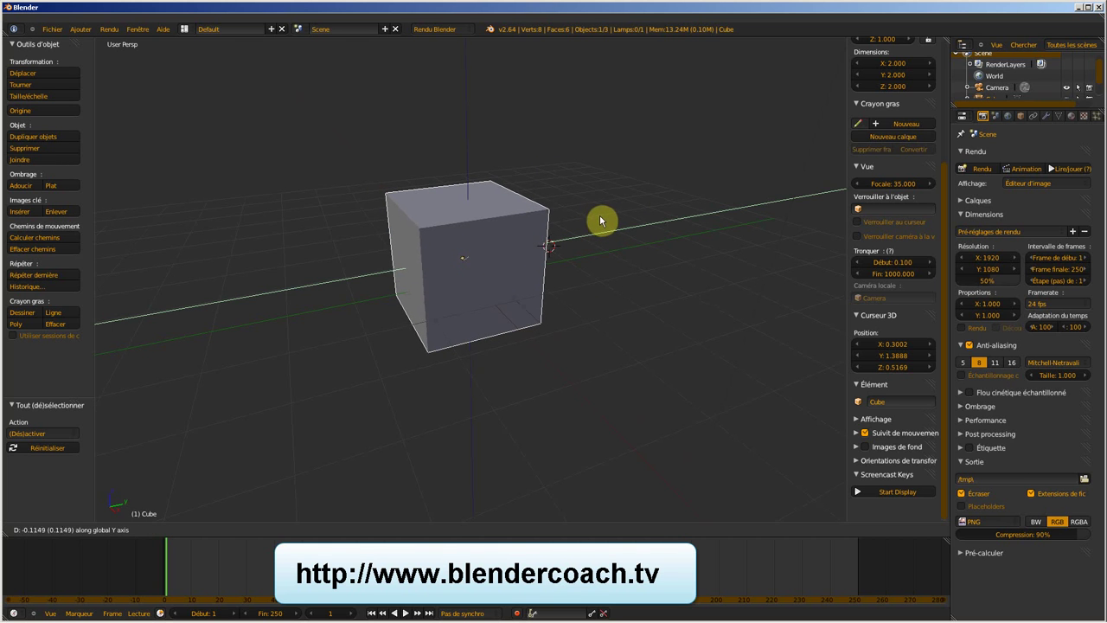
pyautogui.press('z')
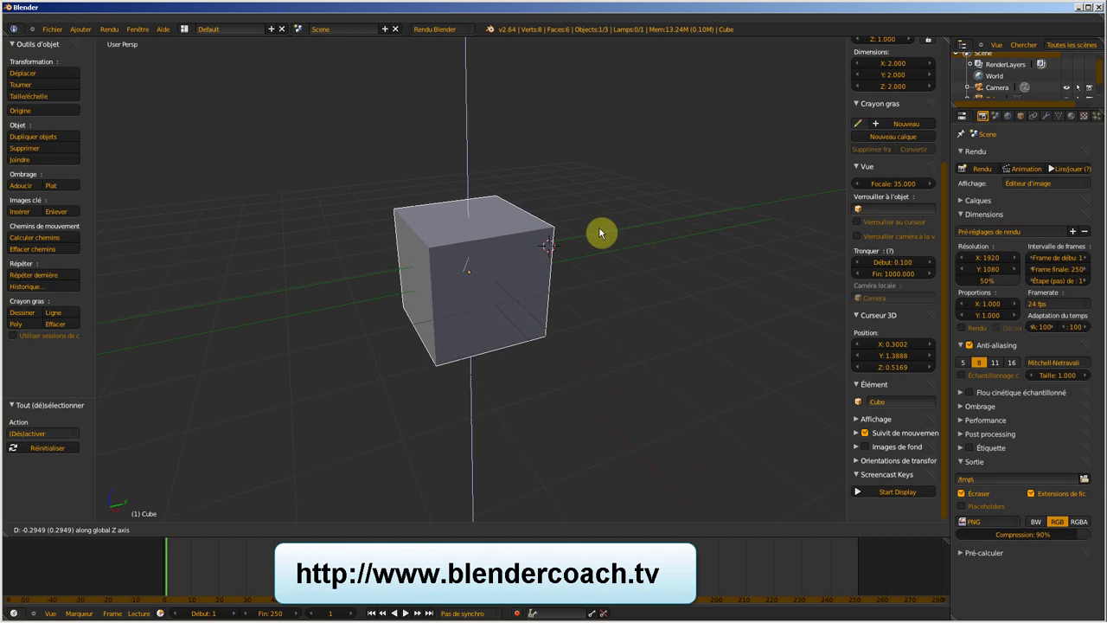
pyautogui.press('y')
pyautogui.press('z')
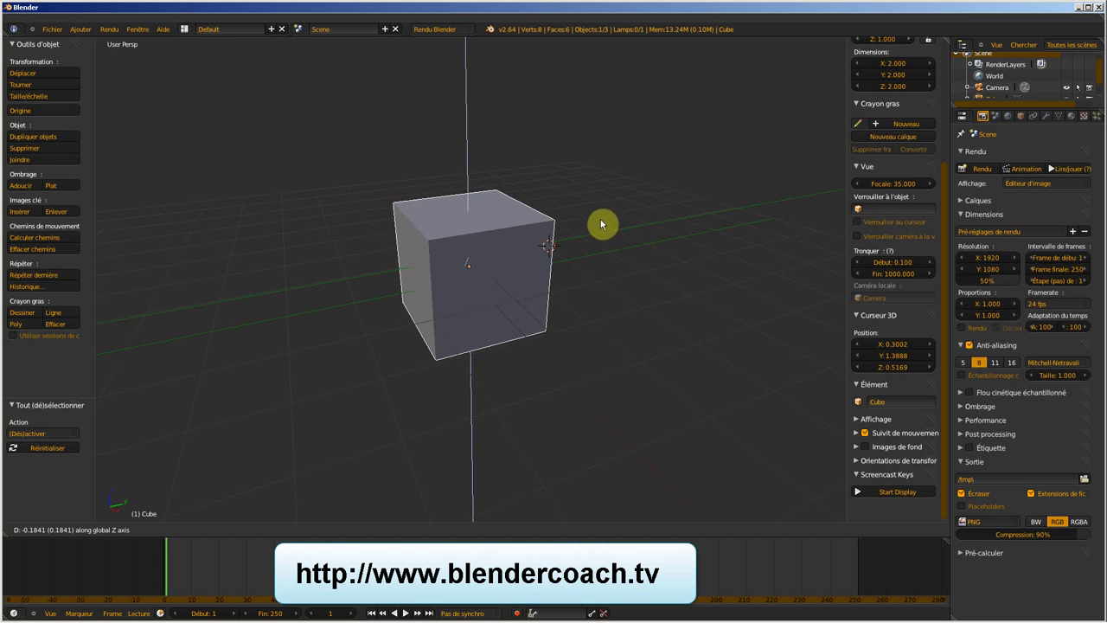
pyautogui.press('x')
pyautogui.press('y')
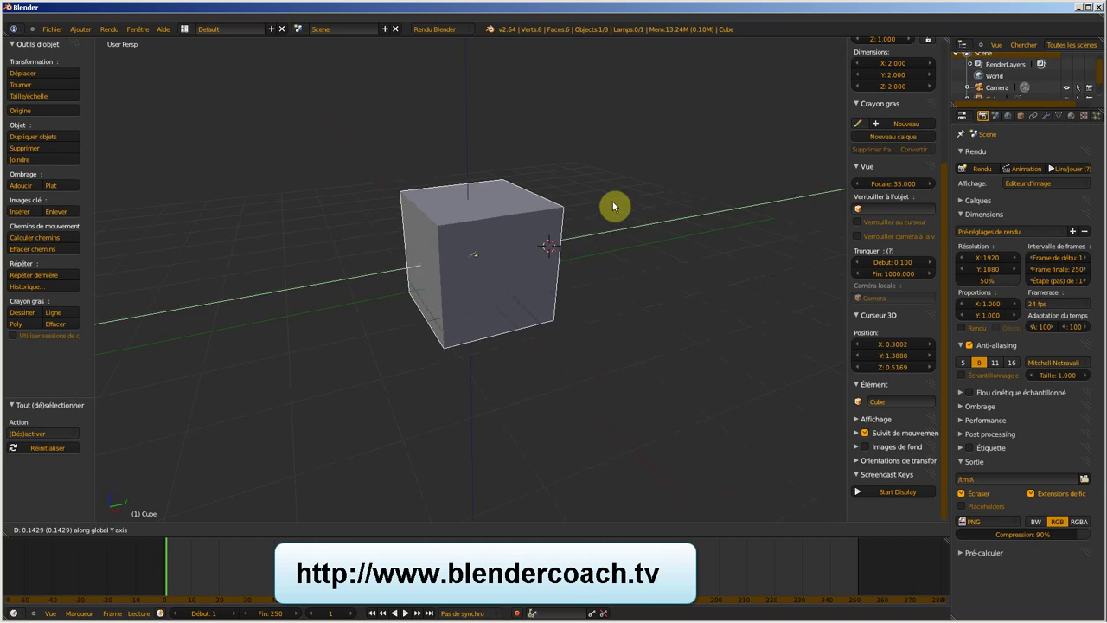
pyautogui.press('z')
pyautogui.press('y')
pyautogui.press('x')
pyautogui.press('y')
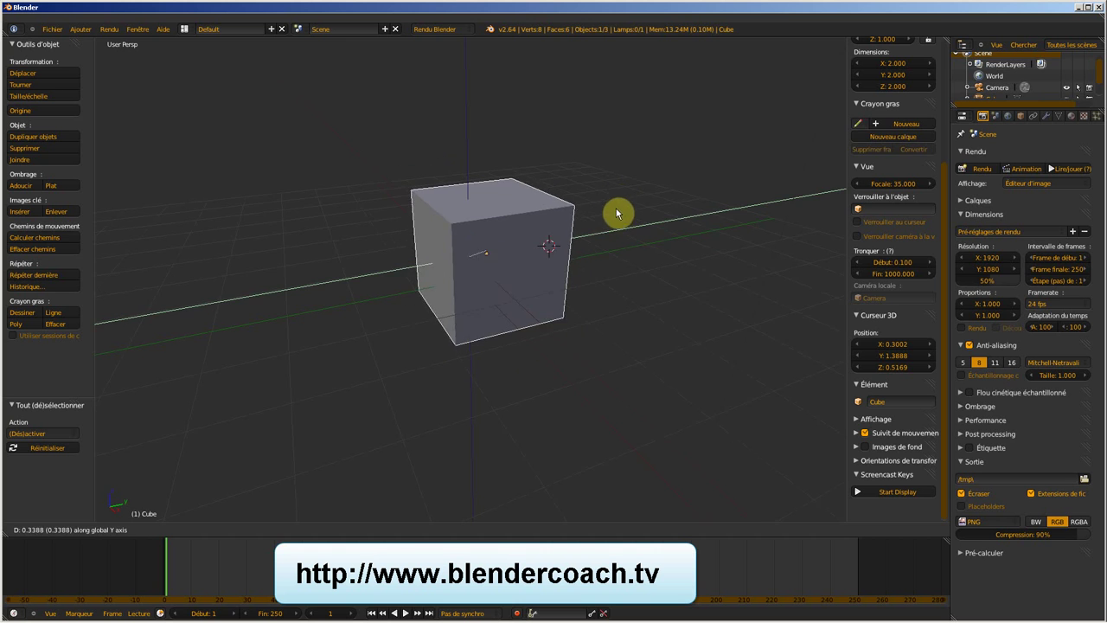
pyautogui.press('x')
pyautogui.press('z')
pyautogui.press('y')
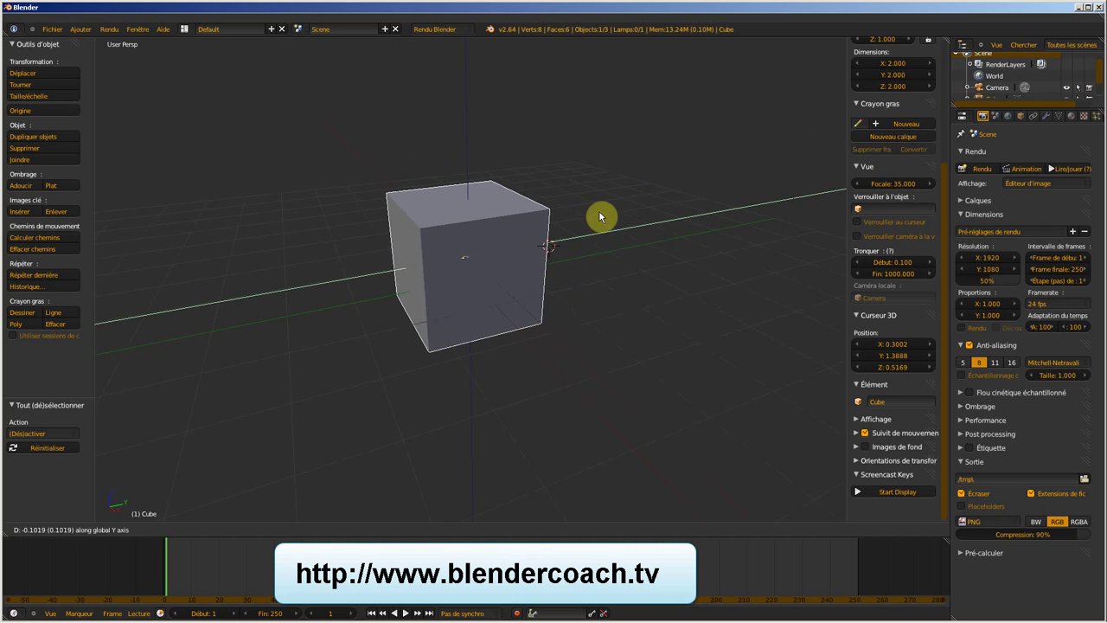
pyautogui.press('x')
pyautogui.press('y')
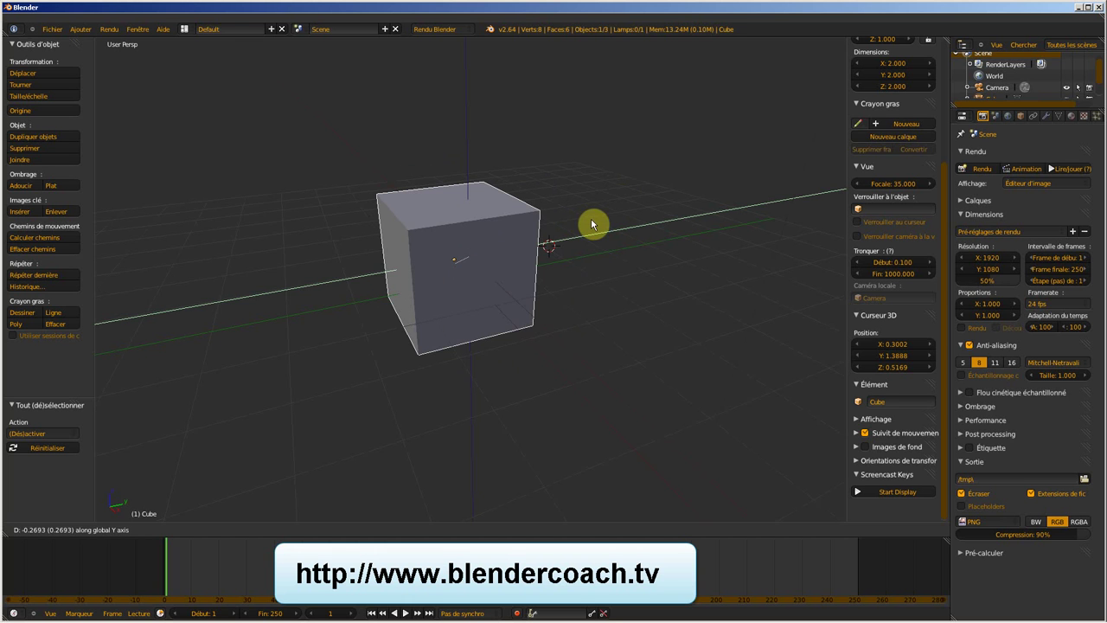
# Keep trying X, Y and Z constraints, then cancel so the cube stays put
pyautogui.press('x')
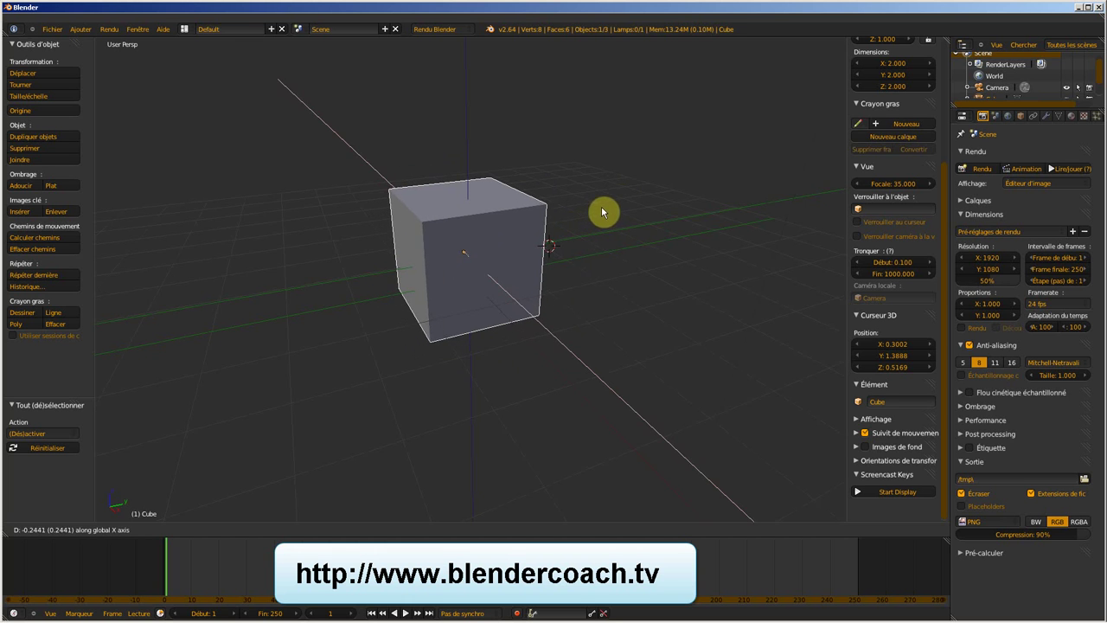
pyautogui.press('z')
pyautogui.press('x')
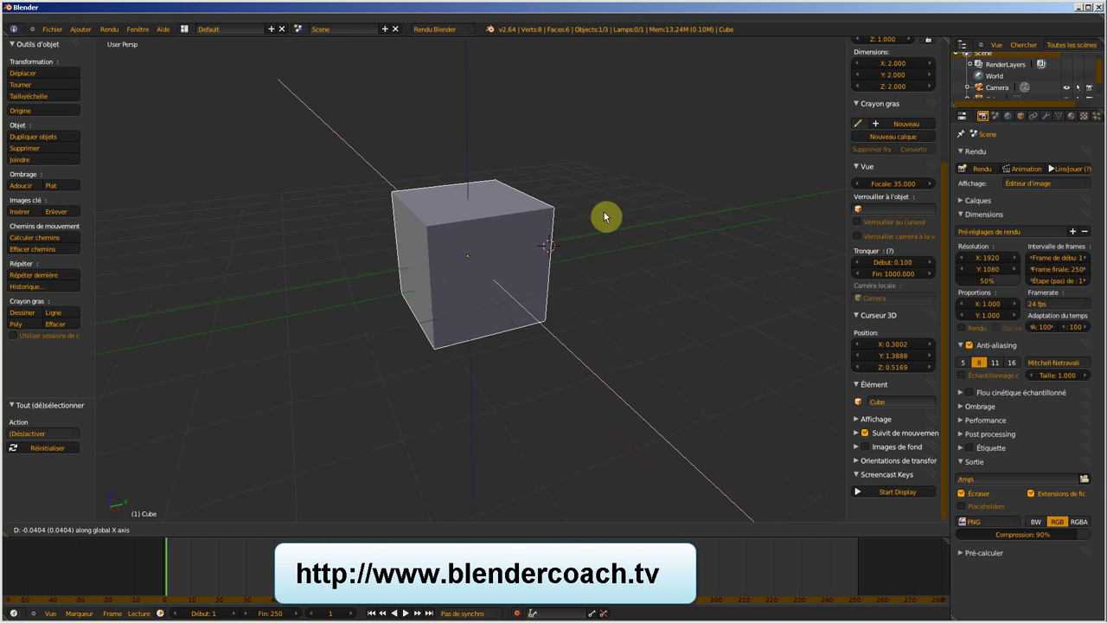
pyautogui.press('y')
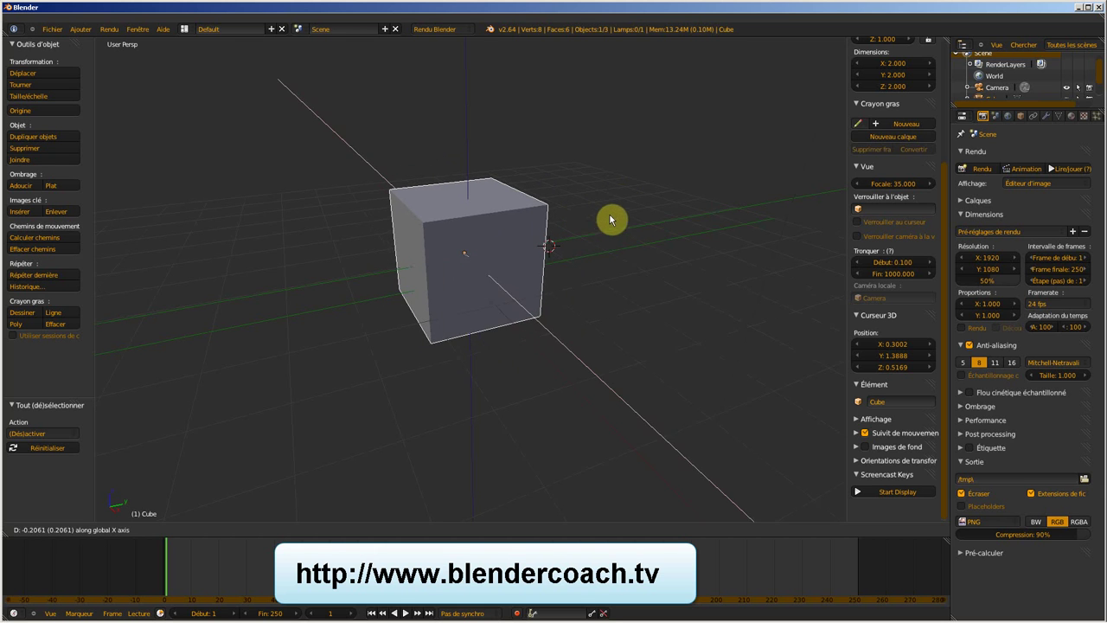
pyautogui.press('z')
pyautogui.press('y')
pyautogui.press('z')
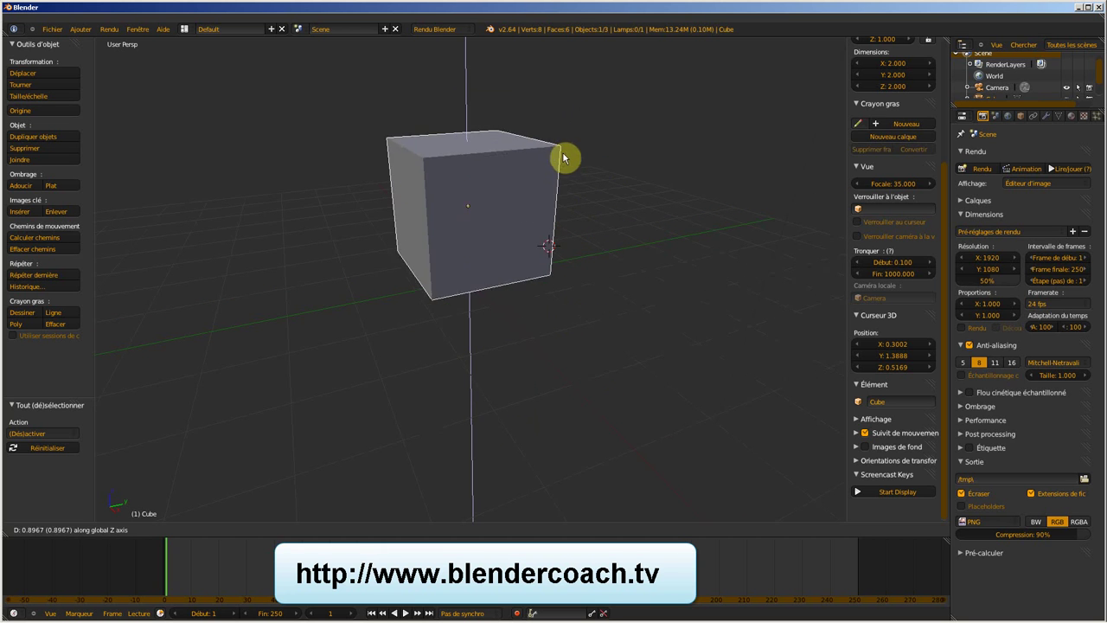
pyautogui.press('Escape')
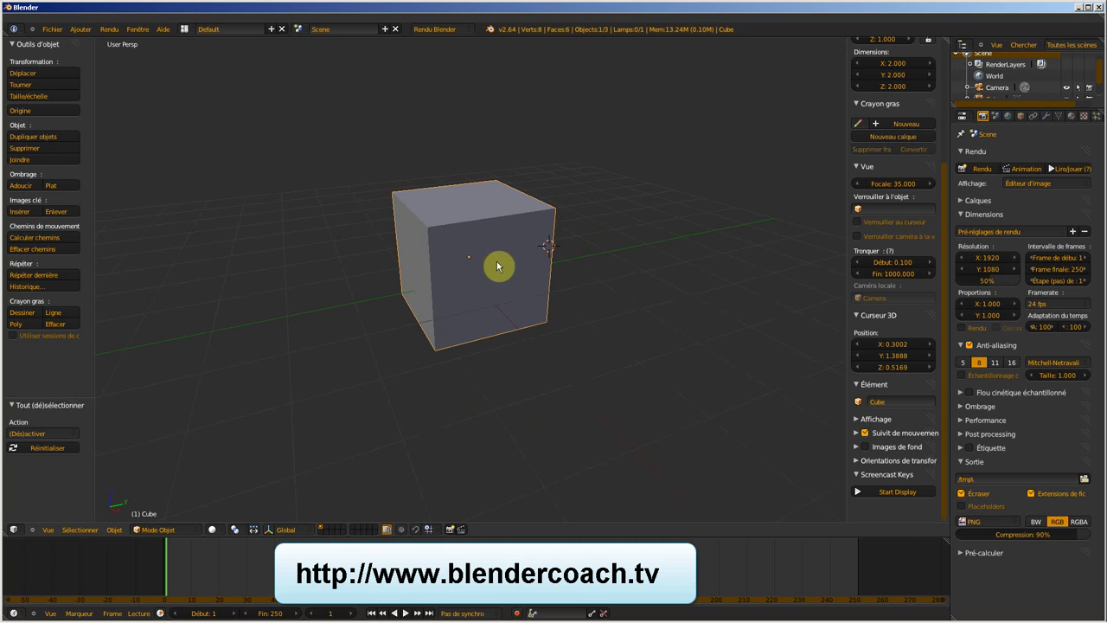
# Raise the cube 1.944 along Z with a Z-locked grab, cancel a second grab, and orbit back
pyautogui.press('g')
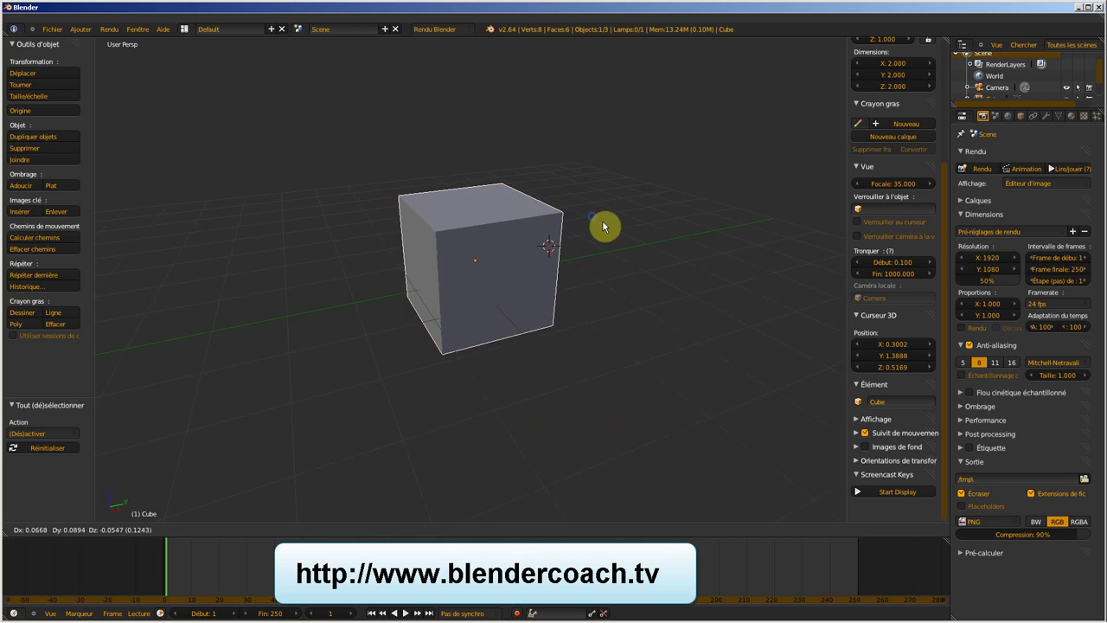
pyautogui.press('z')
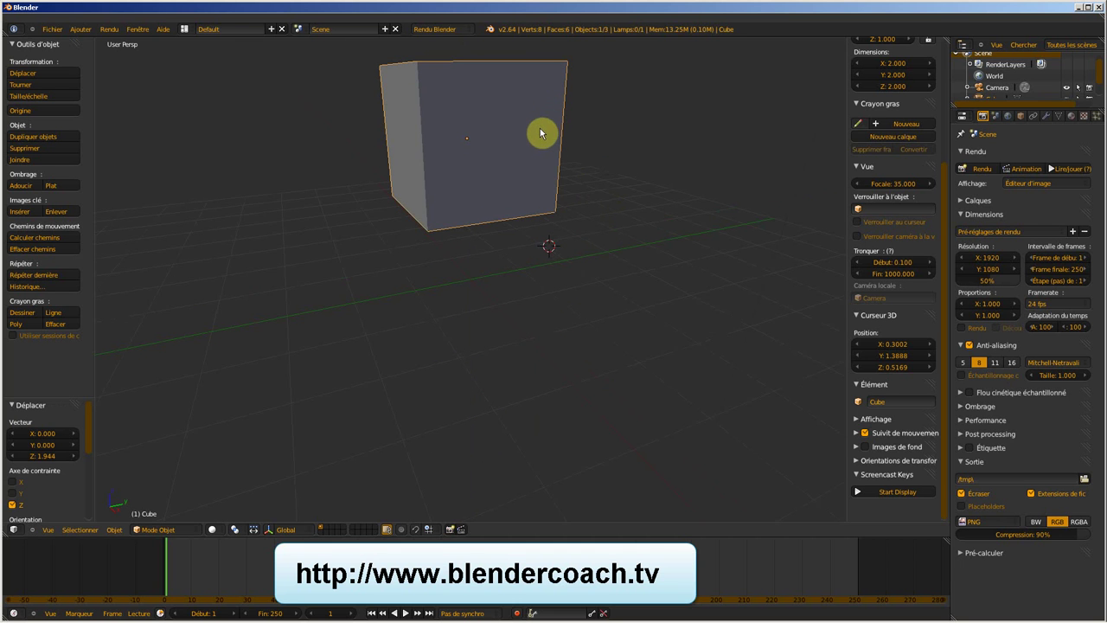
pyautogui.press('g')
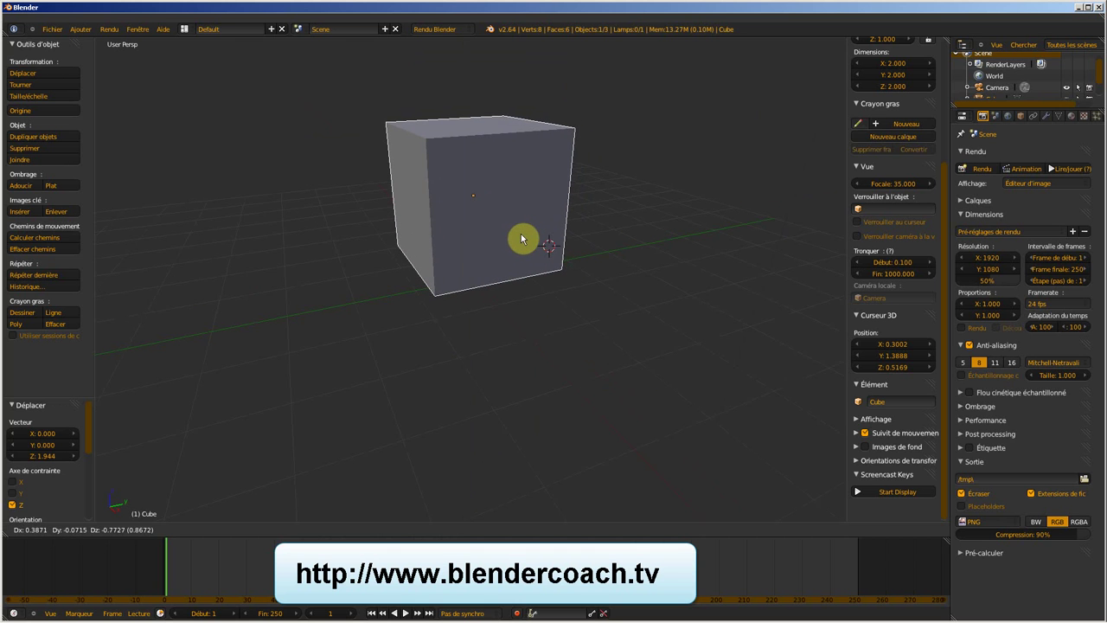
pyautogui.press('z')
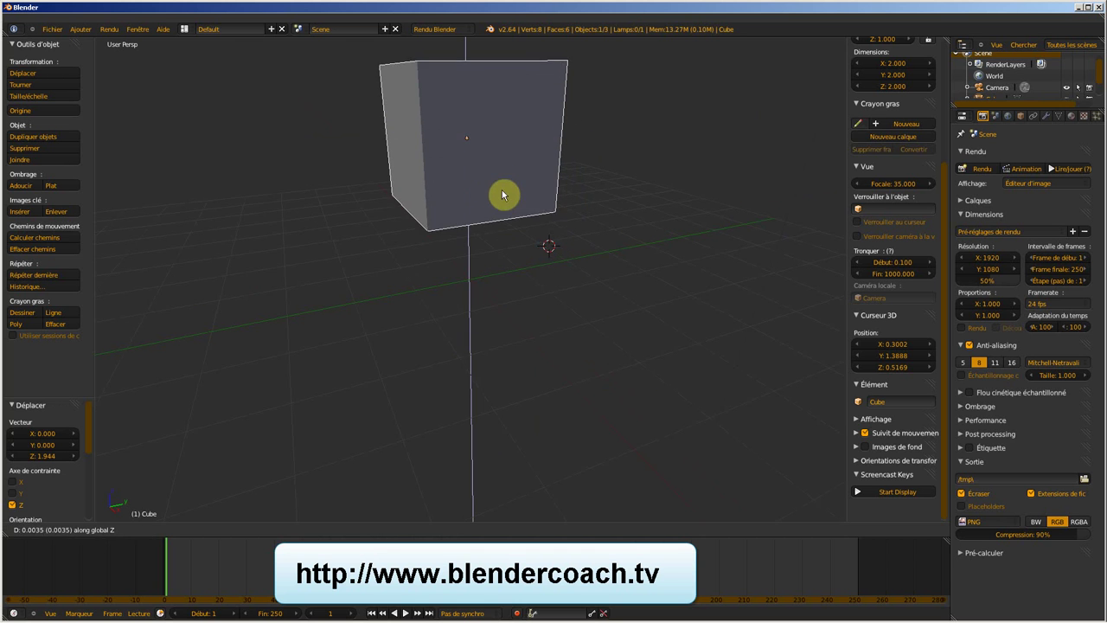
pyautogui.rightClick(505, 154)
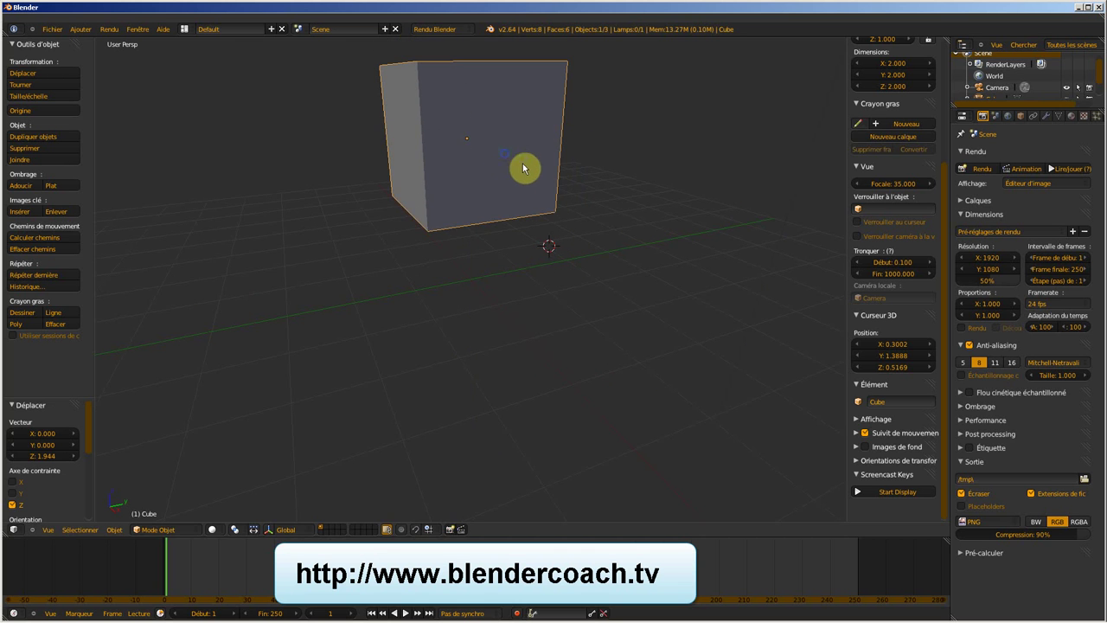
pyautogui.moveTo(517, 209); pyautogui.dragTo(508, 250, button='middle')
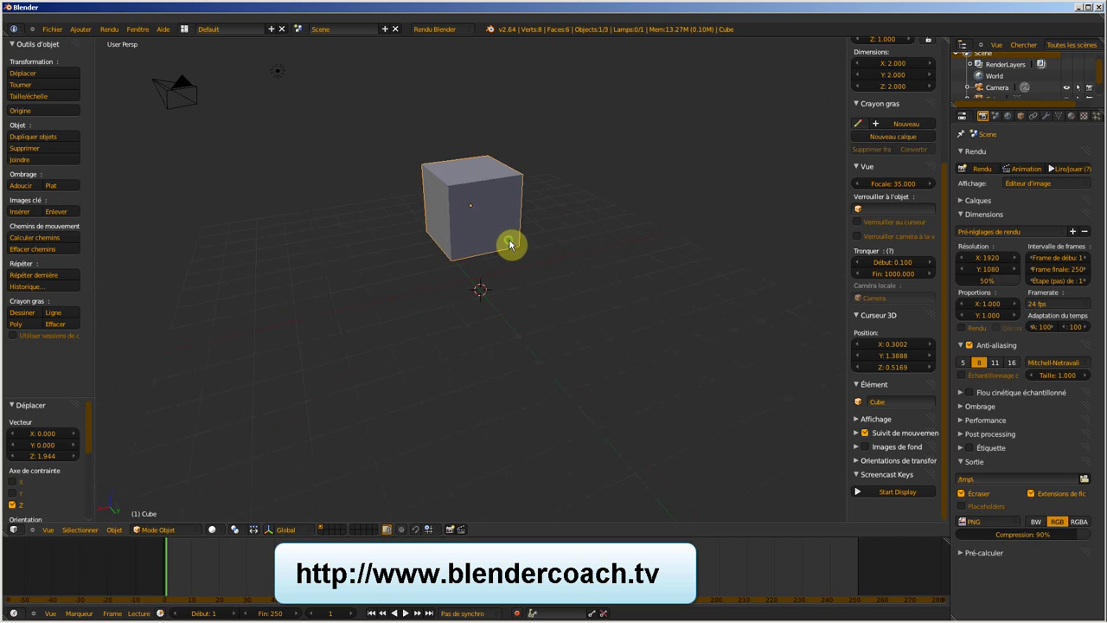